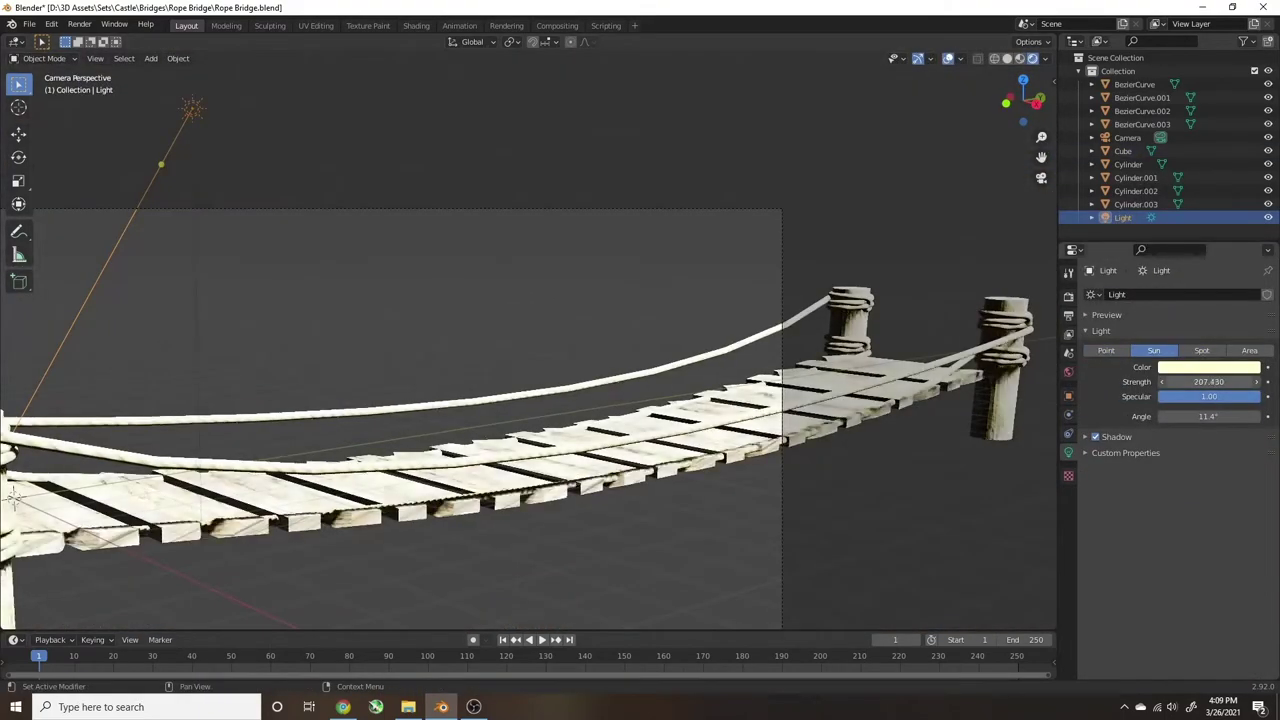
Lower the Sun light's Strength to 3.35 so the scene isn't washed out.
{"action": "left_click_drag", "start_coordinate": [1208, 381], "coordinate": [1150, 381]}
{"action": "scroll", "coordinate": [556, 365], "scroll_direction": "down", "scroll_amount": 3}
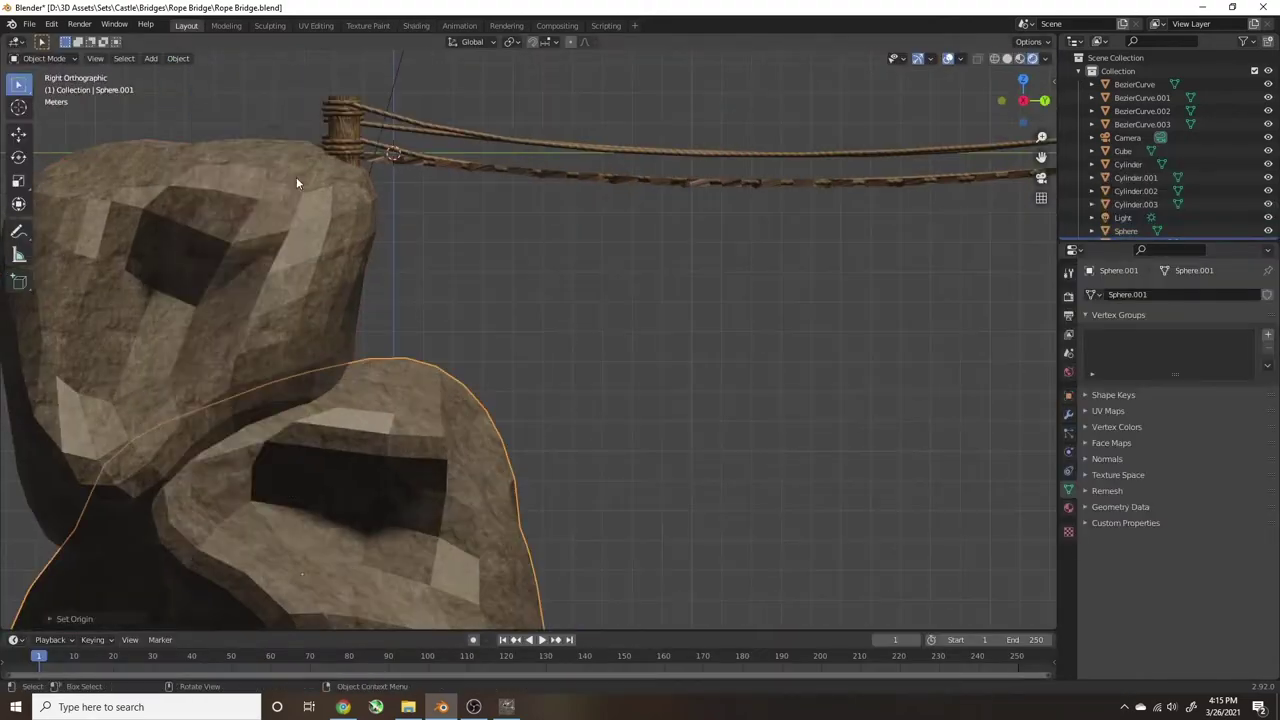
Duplicate the rock and place the copy under the other end of the bridge.
{"action": "scroll", "coordinate": [456, 391], "scroll_direction": "down", "scroll_amount": 3}
{"action": "key", "text": "shift+d"}
{"action": "left_click", "coordinate": [414, 407]}
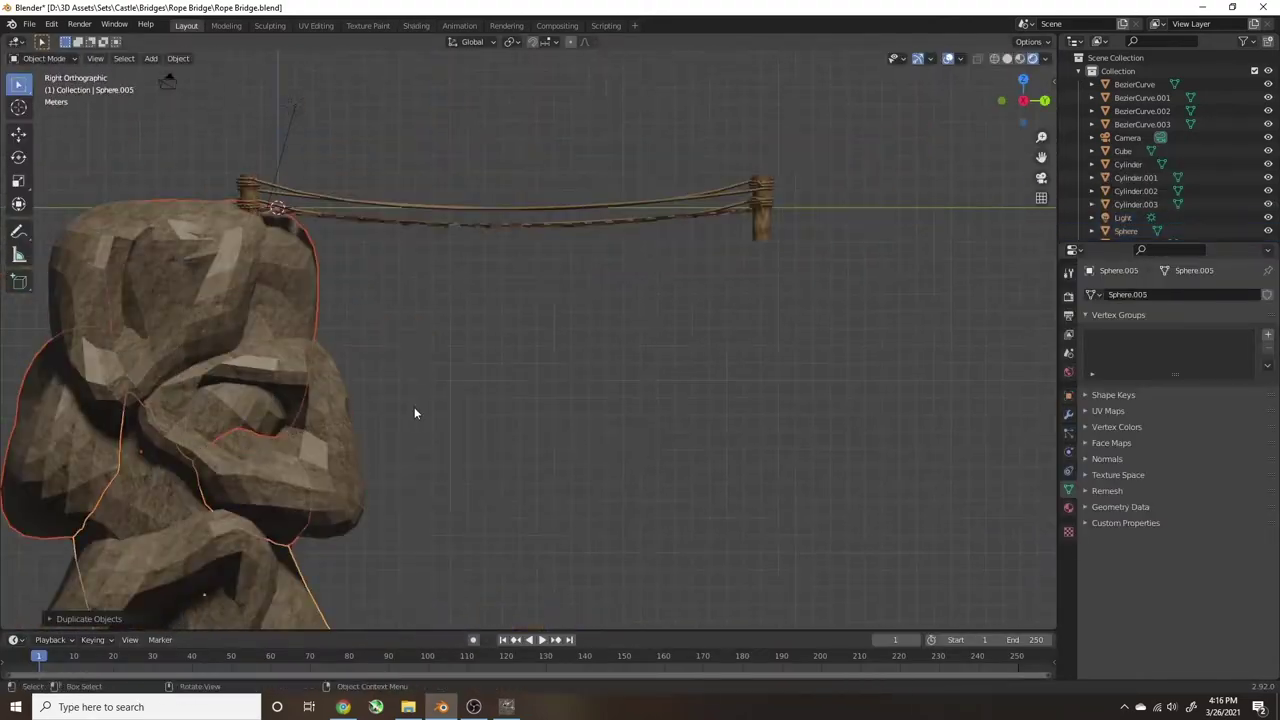
{"action": "mouse_move", "coordinate": [415, 413]}
{"action": "middle_mouse_down"}
{"action": "mouse_move", "coordinate": [471, 366]}
{"action": "mouse_move", "coordinate": [763, 323]}
{"action": "mouse_move", "coordinate": [593, 258]}
{"action": "middle_mouse_up"}
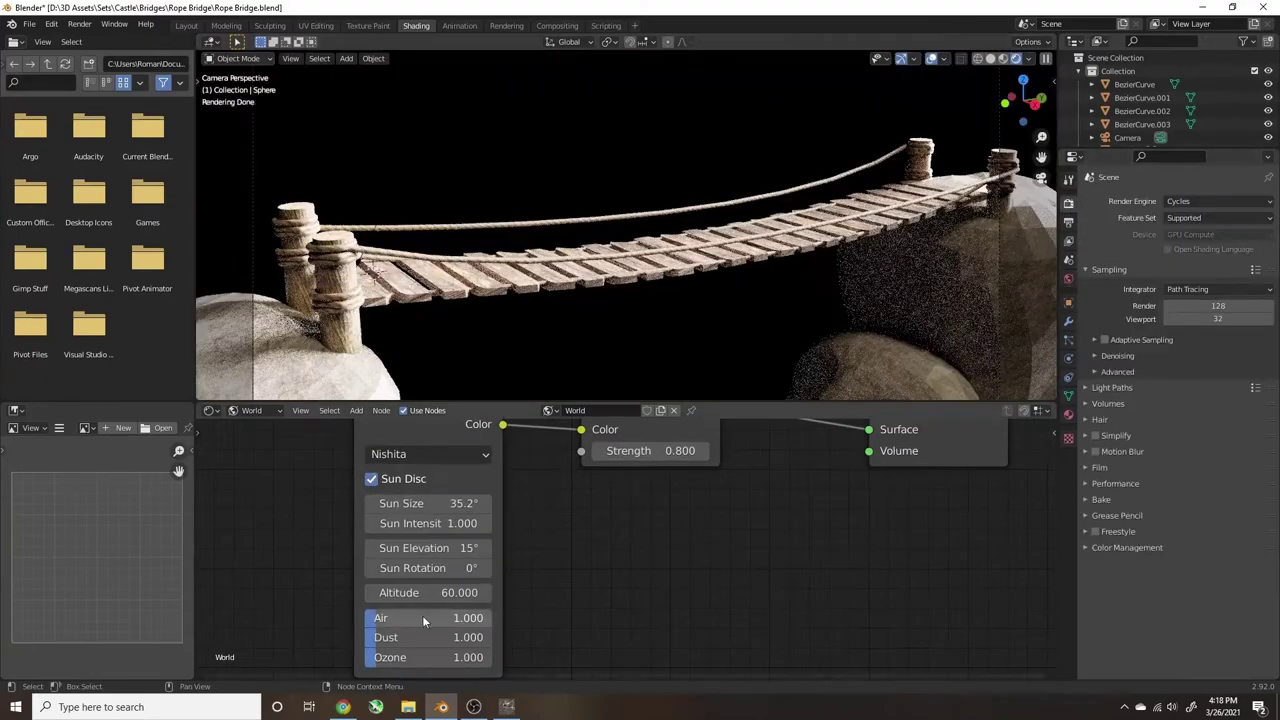
Set the Sky Texture Altitude to 20.0 and view the scene through the camera.
{"action": "double_click", "coordinate": [430, 592]}
{"action": "type", "text": "20.0"}
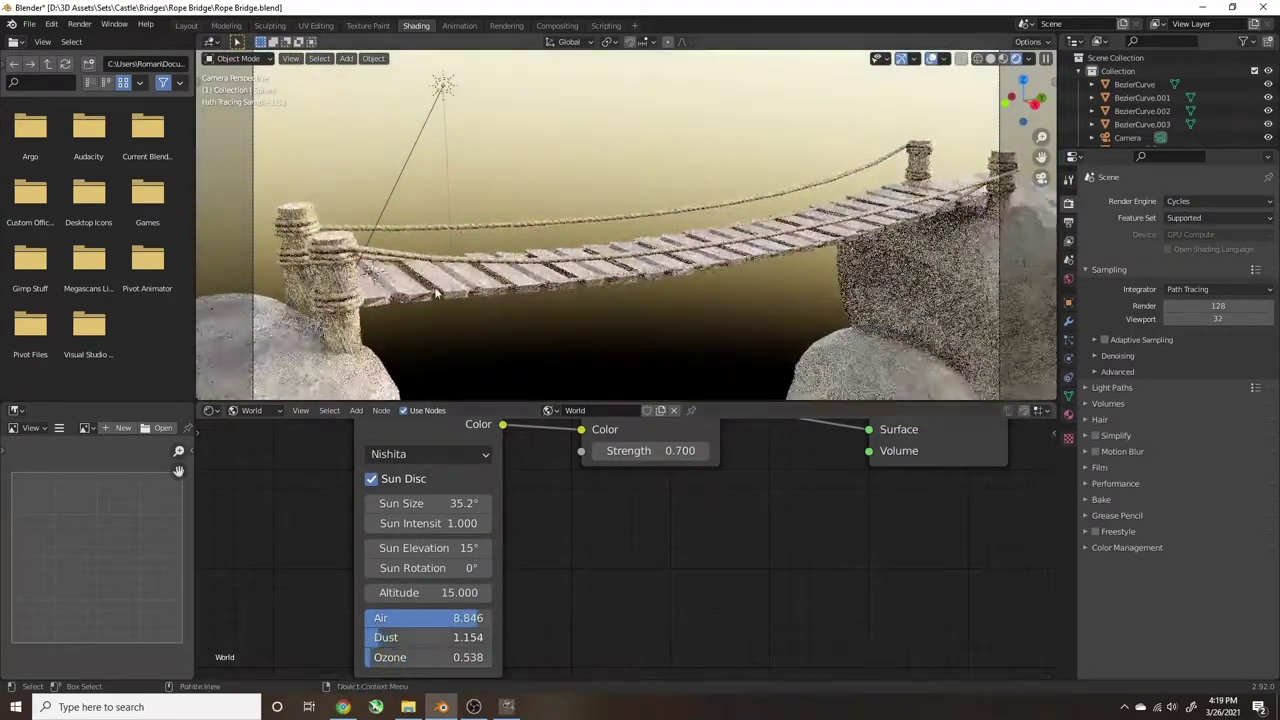
{"action": "key", "text": "KP_0"}
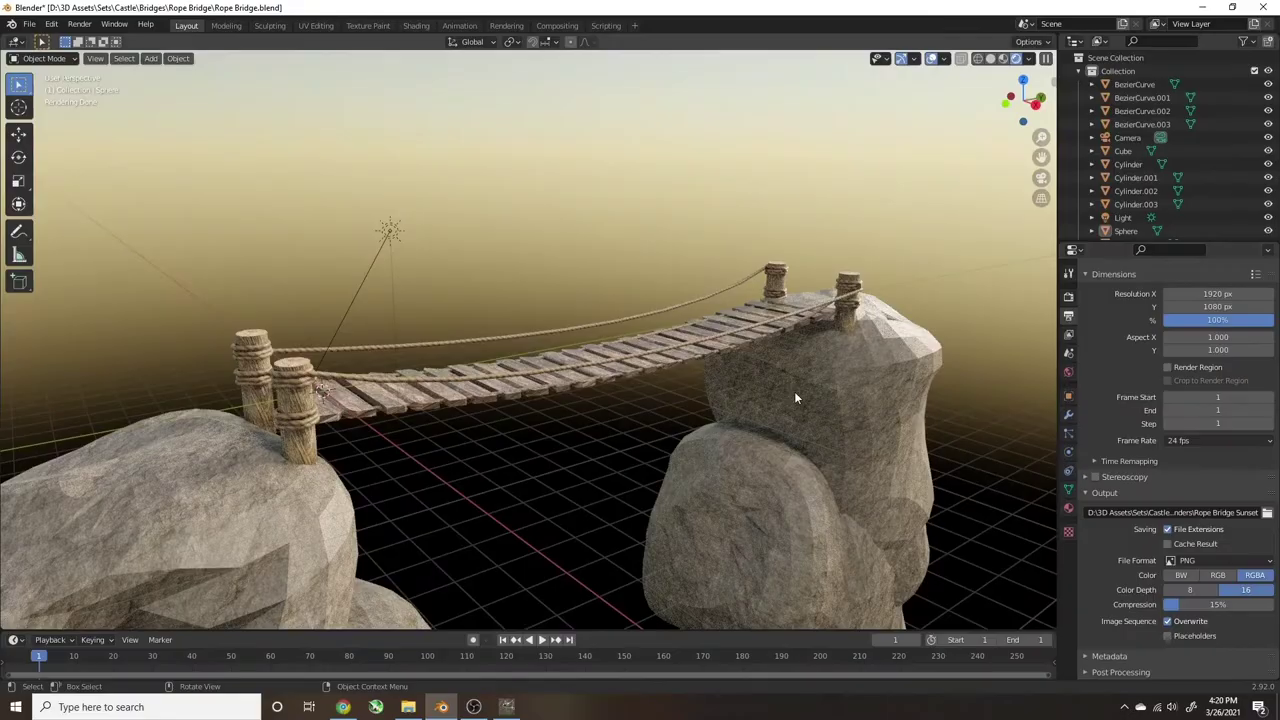
Switch to the camera view and save the blend file.
{"action": "key", "text": "KP_0"}
{"action": "key", "text": "ctrl+s"}
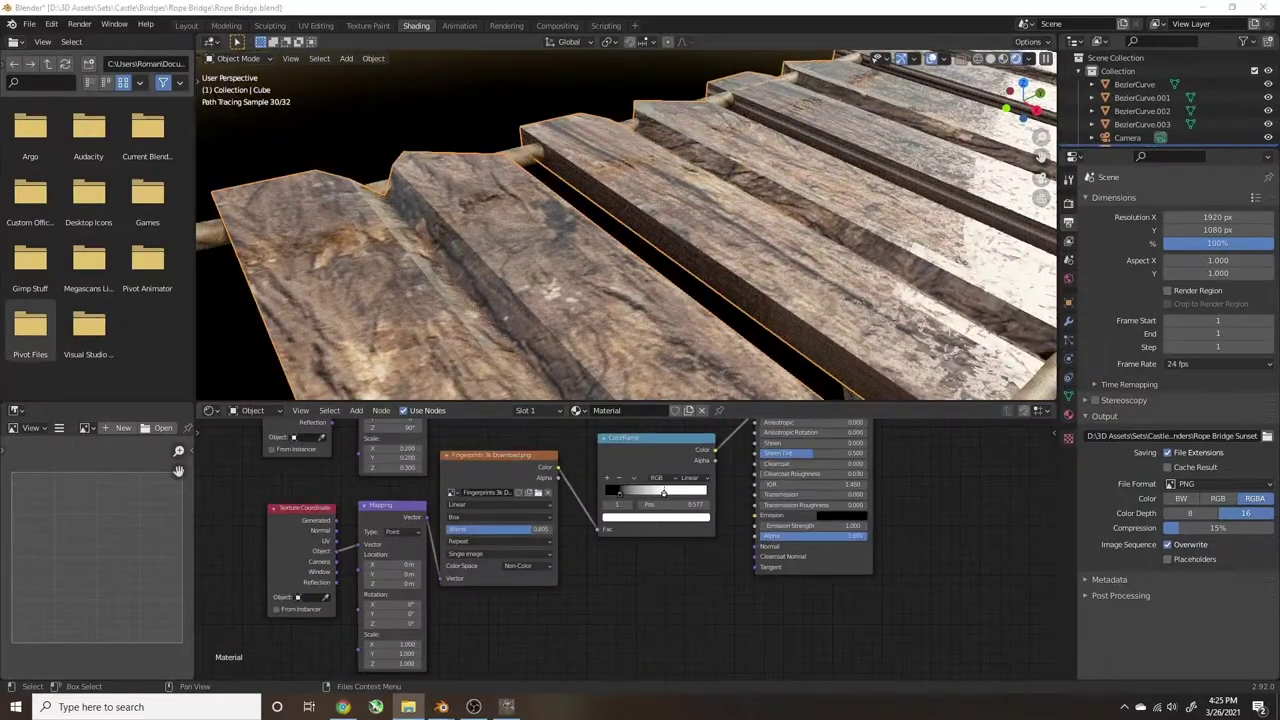
Bring up the Add menu in the plank material's Shader Editor to insert new nodes.
{"action": "key", "text": "shift+a"}
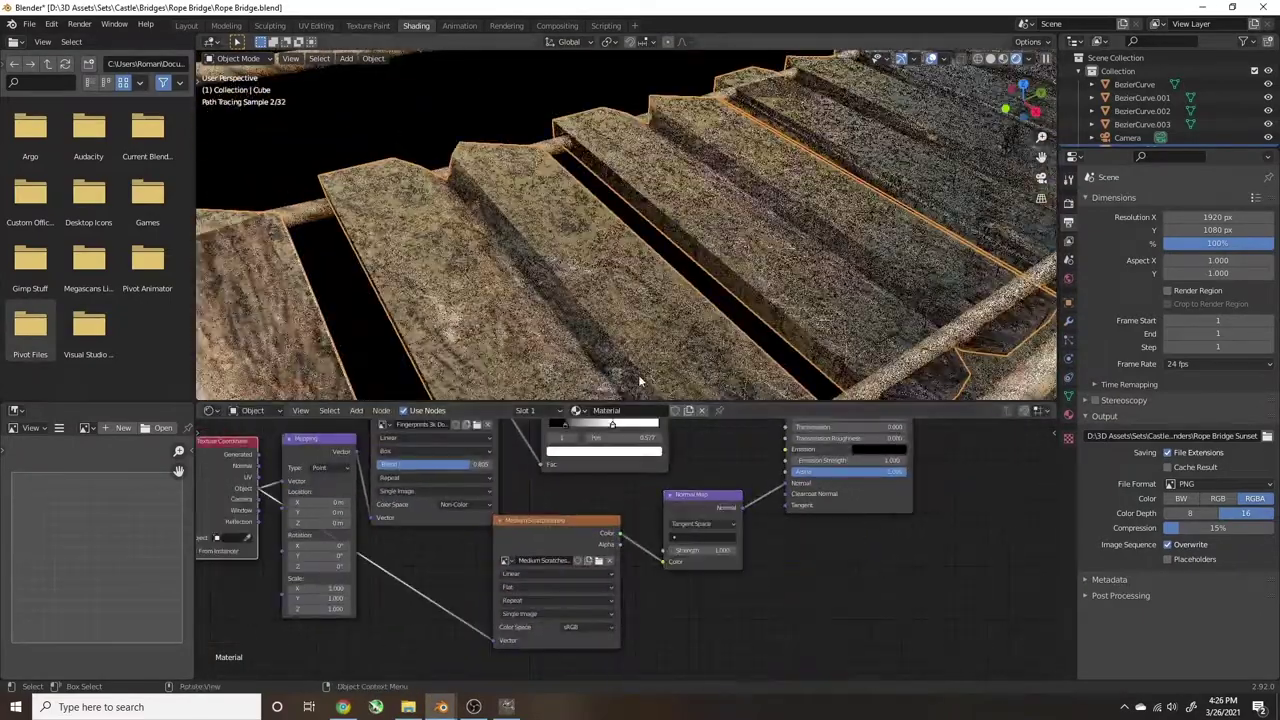